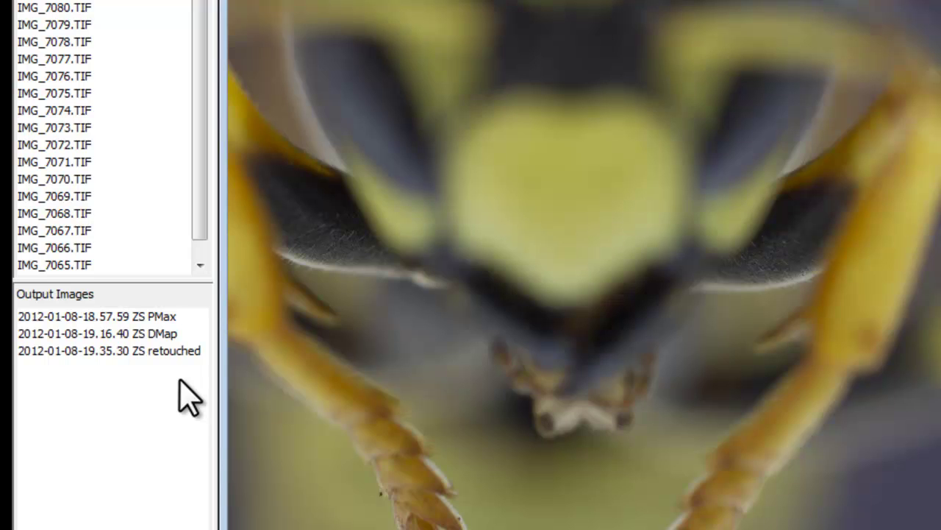
- Display the ZS DMap output image at 50% scale
click(167, 335)
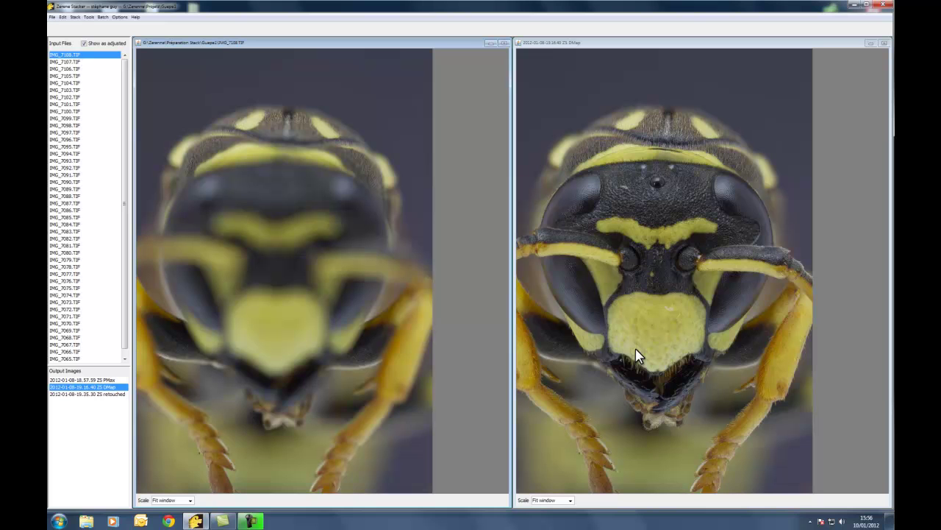
click(570, 500)
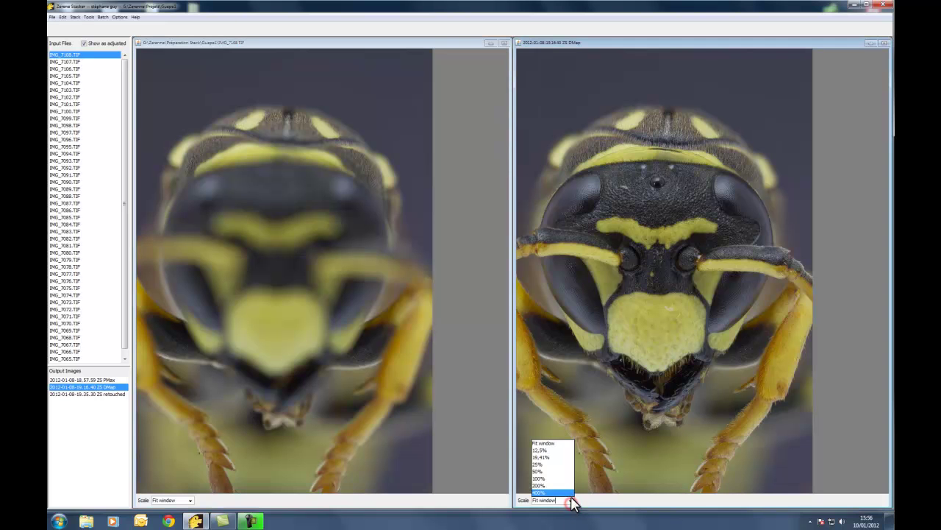
click(569, 471)
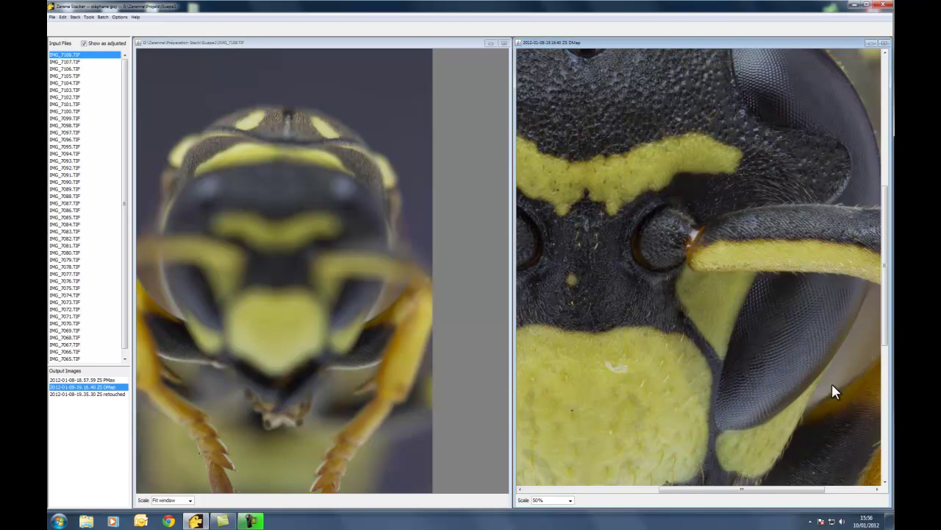
- Examine the DMap image around the wasp's mandibles, legs, left eye and forehead for areas that need retouching
drag(886, 303, 887, 379)
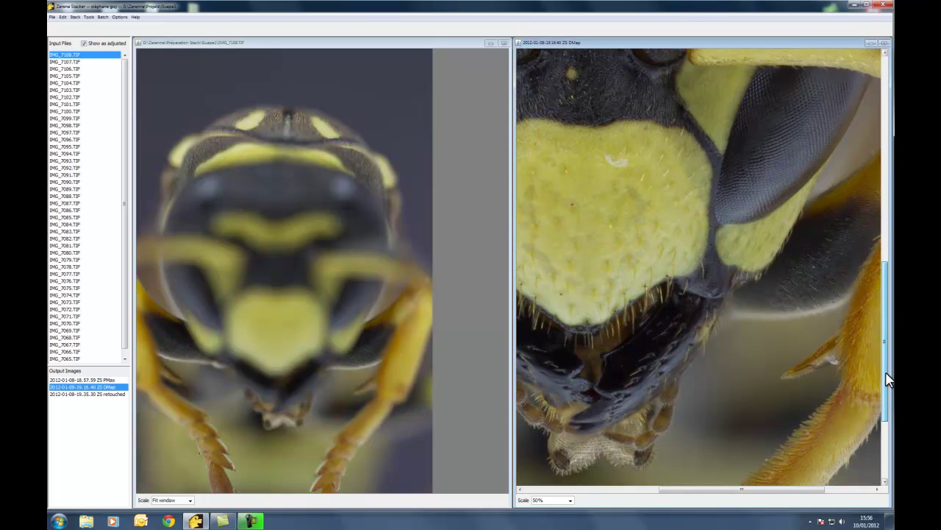
drag(674, 494, 591, 496)
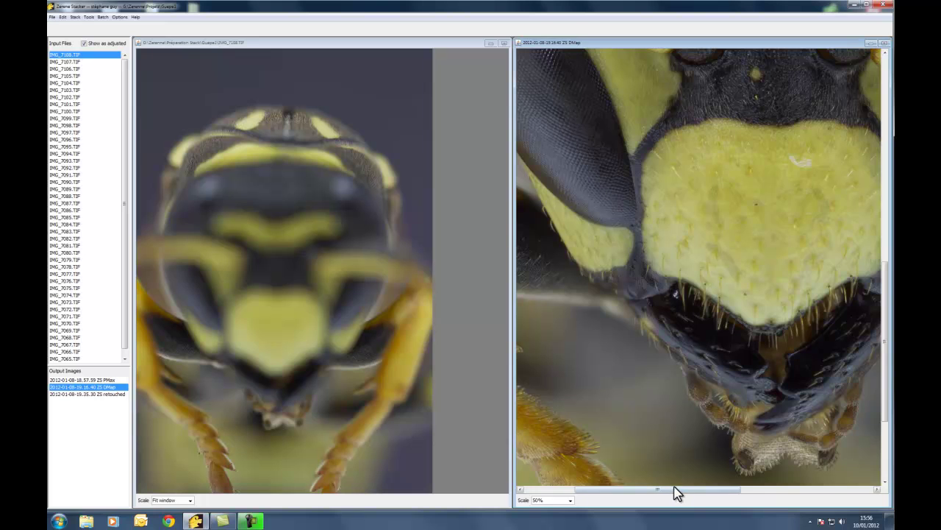
drag(675, 492, 603, 494)
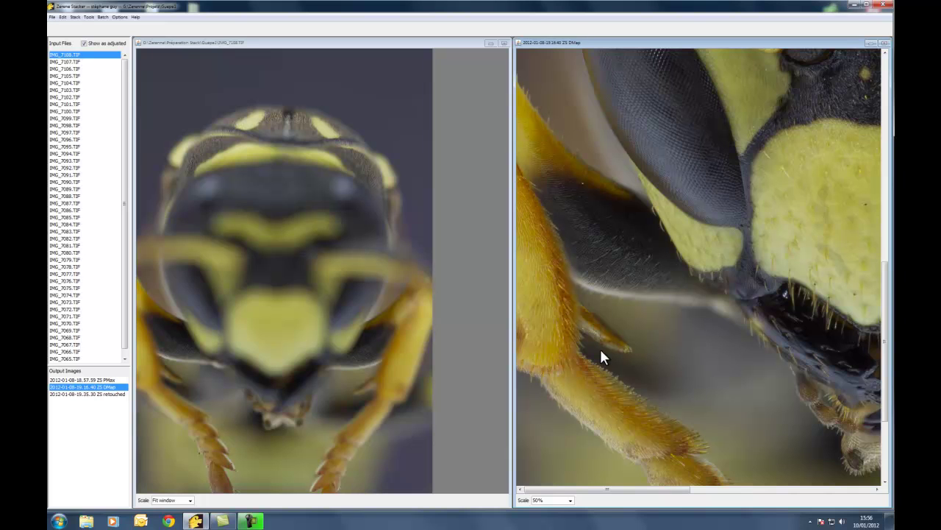
drag(658, 490, 707, 490)
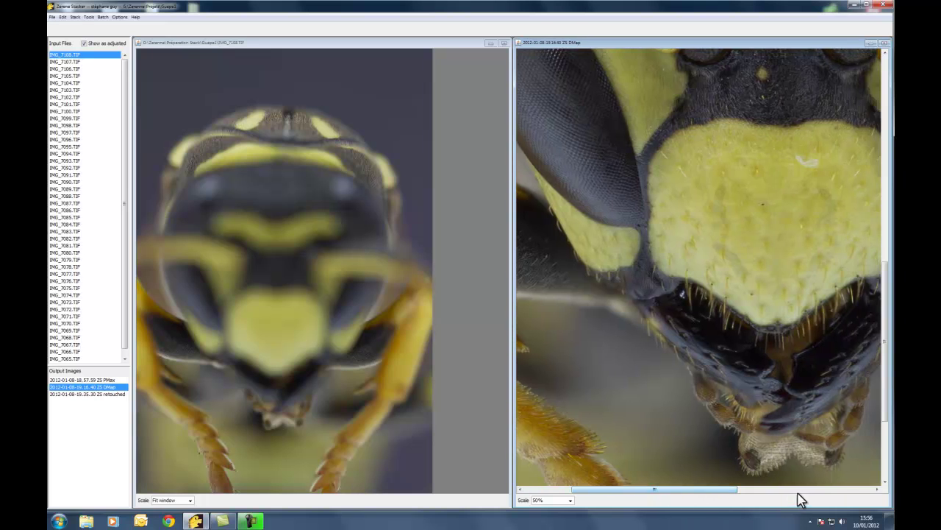
drag(887, 368, 889, 241)
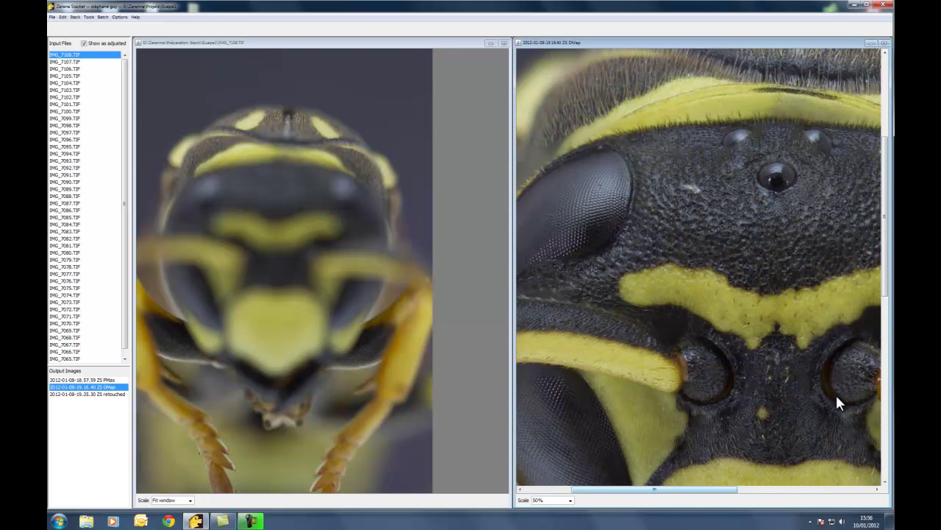
drag(884, 293, 884, 270)
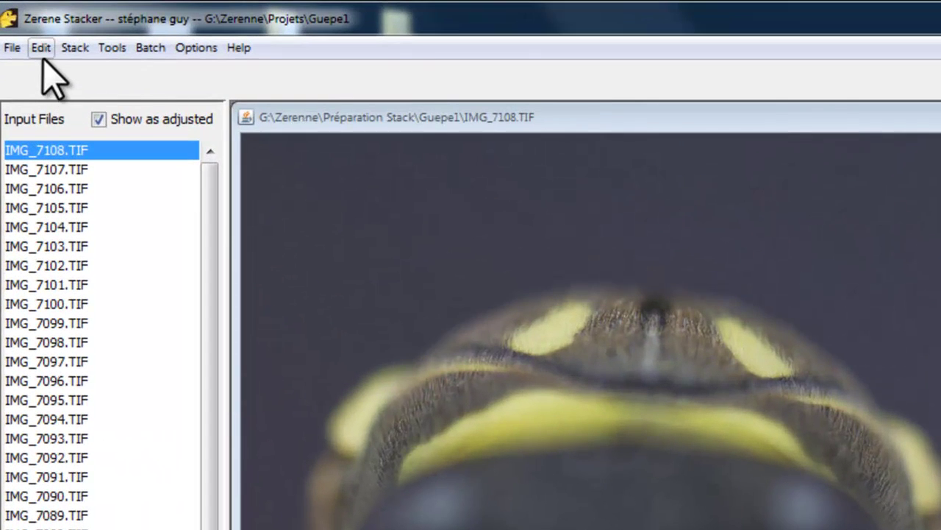
- Start retouching the DMap image and choose the ZS PMax output as the source image
click(41, 47)
click(81, 76)
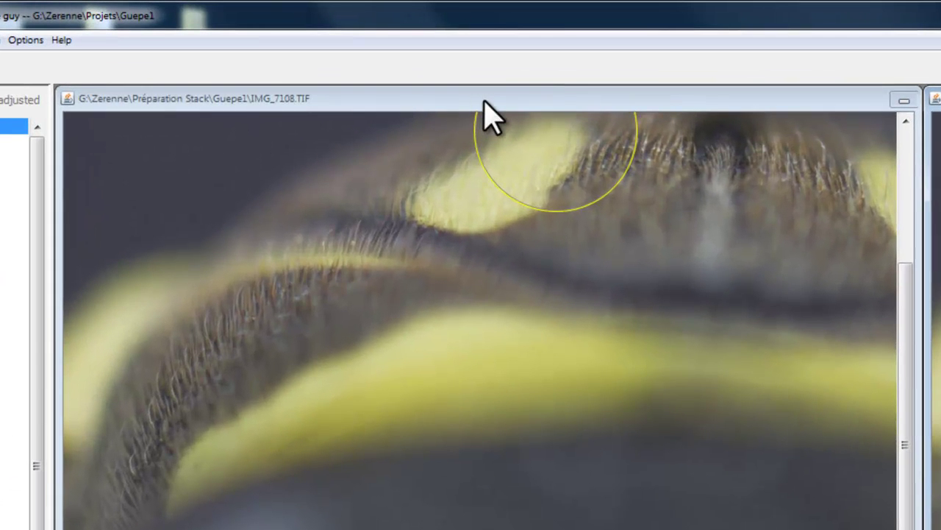
click(327, 45)
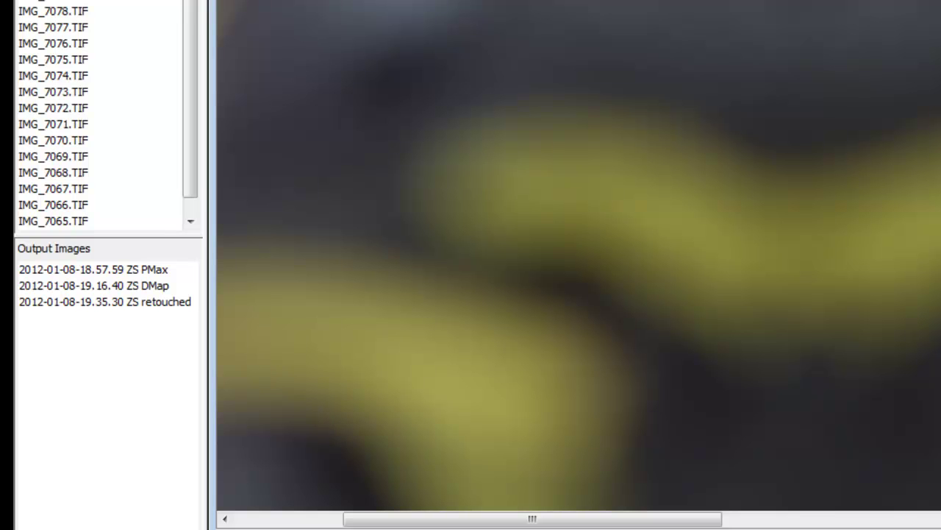
click(133, 270)
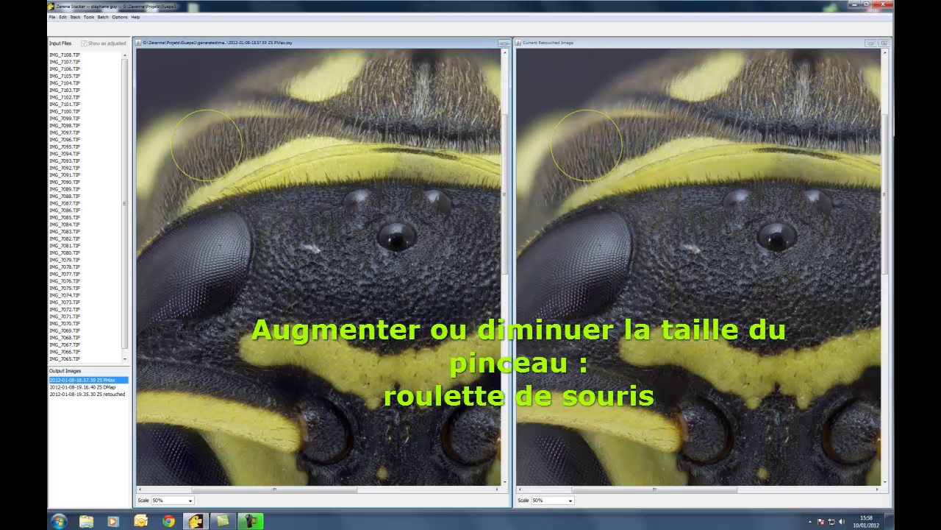
- Adjust the brush size and paint PMax detail onto the left eye's upper edge and the left antenna's first segment
scroll(252, 161, down, 5)
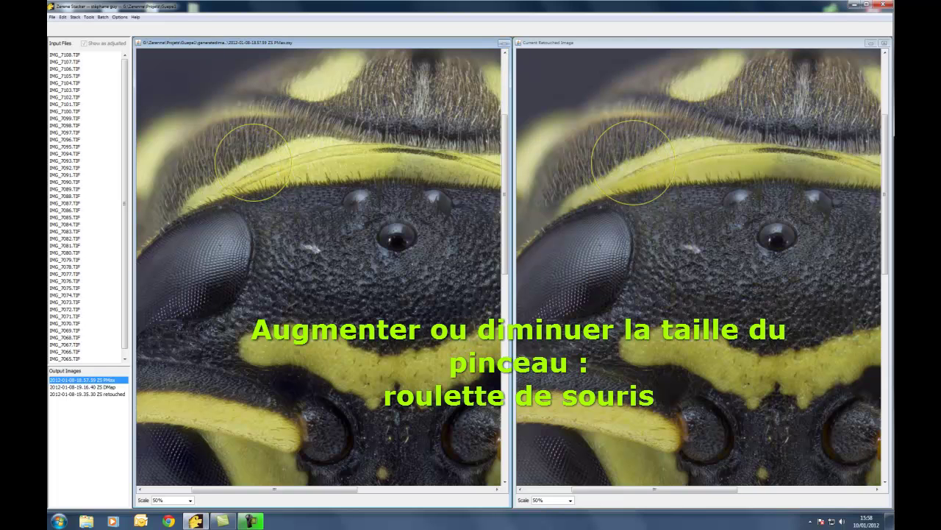
scroll(252, 158, down, 4)
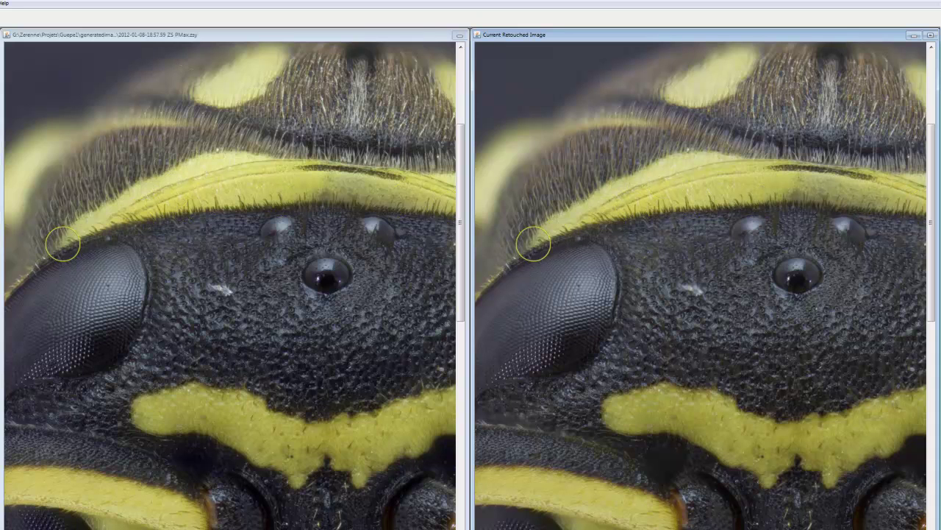
click(544, 257)
scroll(700, 285, left, 3)
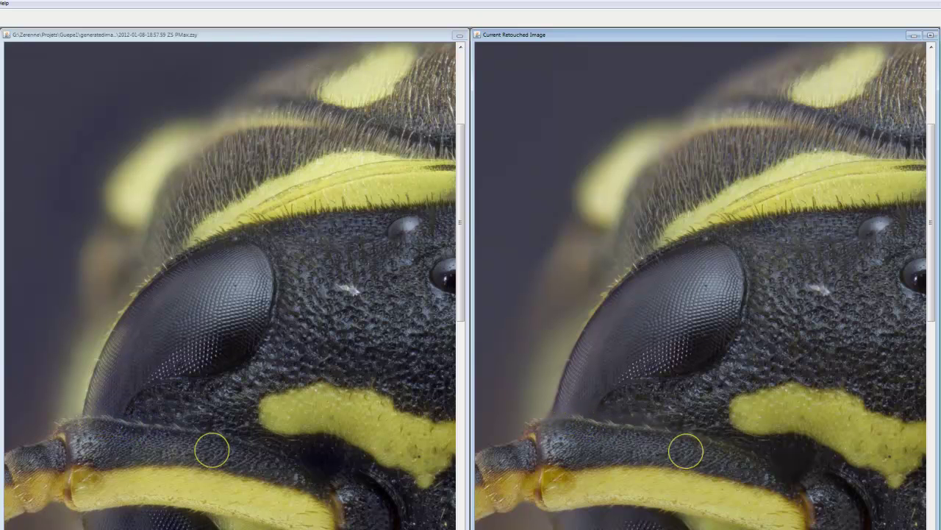
mouse_move(688, 431)
mouse_down()
mouse_move(564, 417)
mouse_move(570, 472)
mouse_up()
click(573, 416)
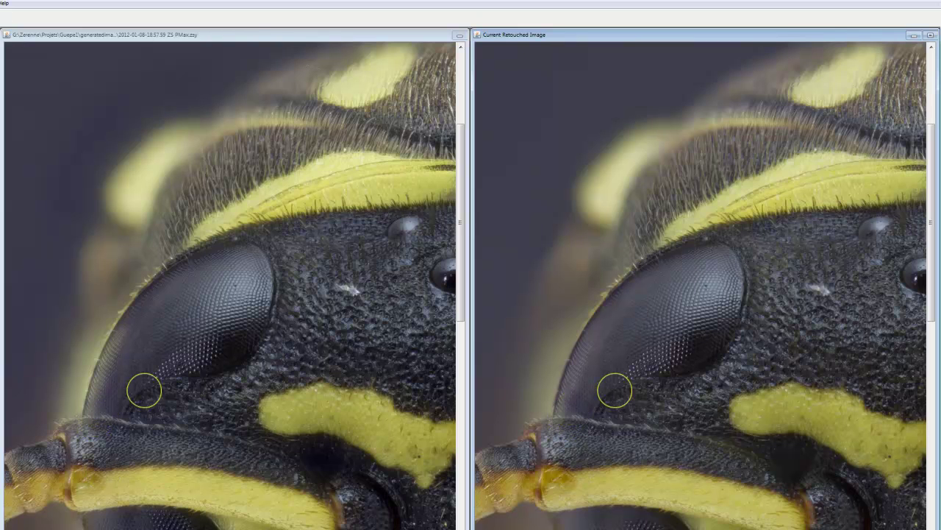
- With a smaller brush, retouch the left eye's outer edge and the dark hollow above the left antenna socket
scroll(144, 389, down, 3)
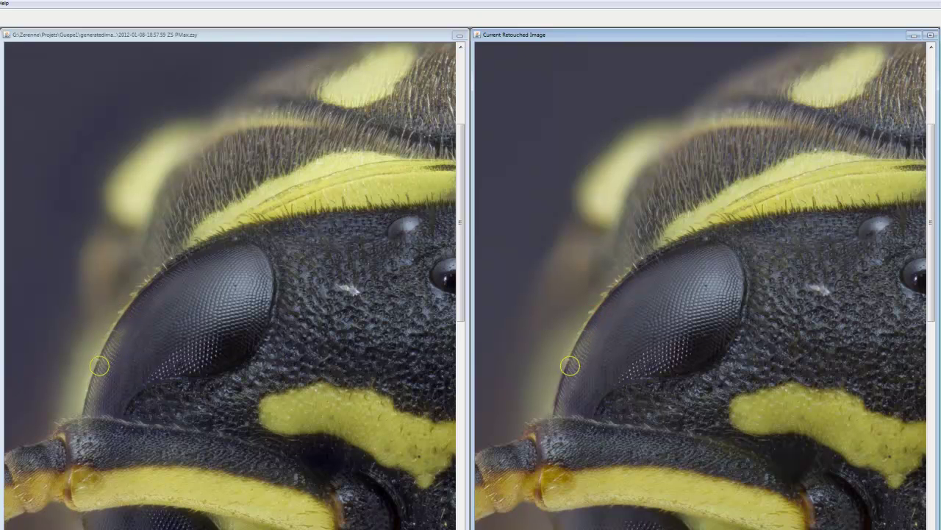
drag(564, 377, 559, 395)
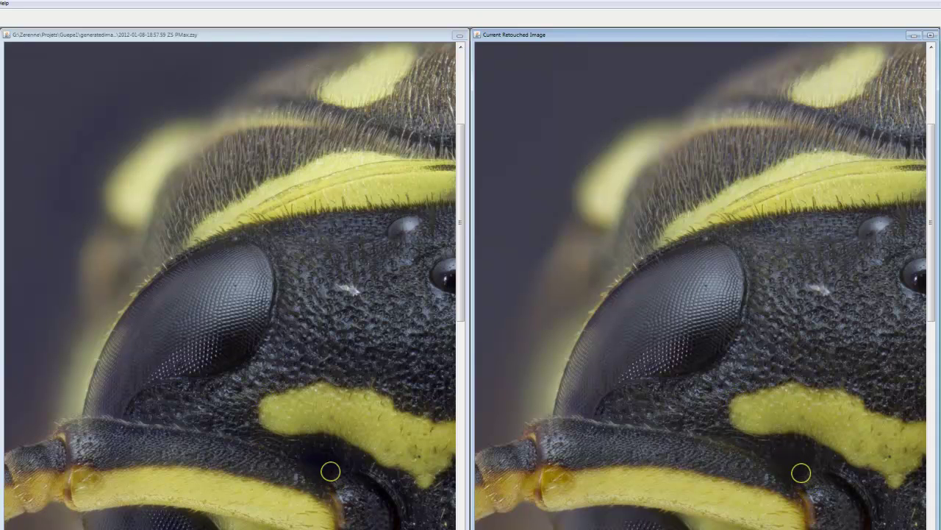
drag(779, 457, 784, 472)
click(786, 456)
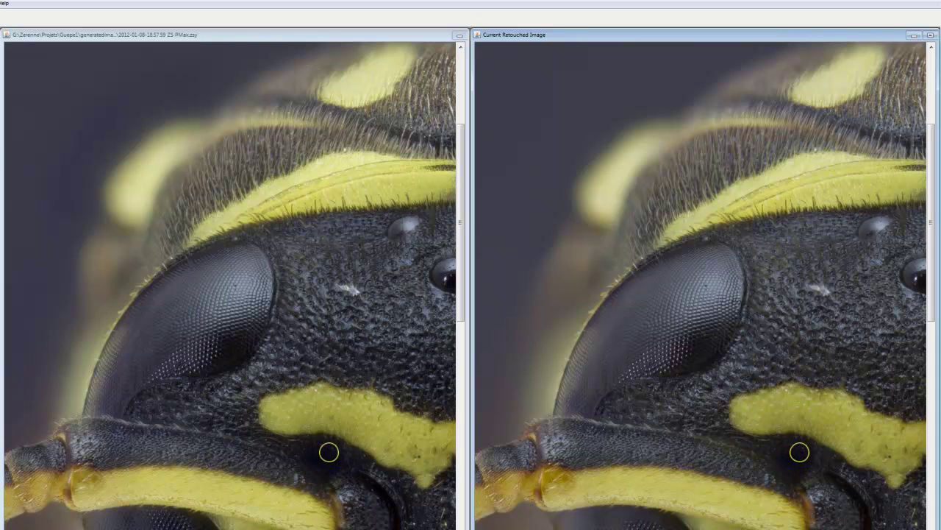
click(787, 450)
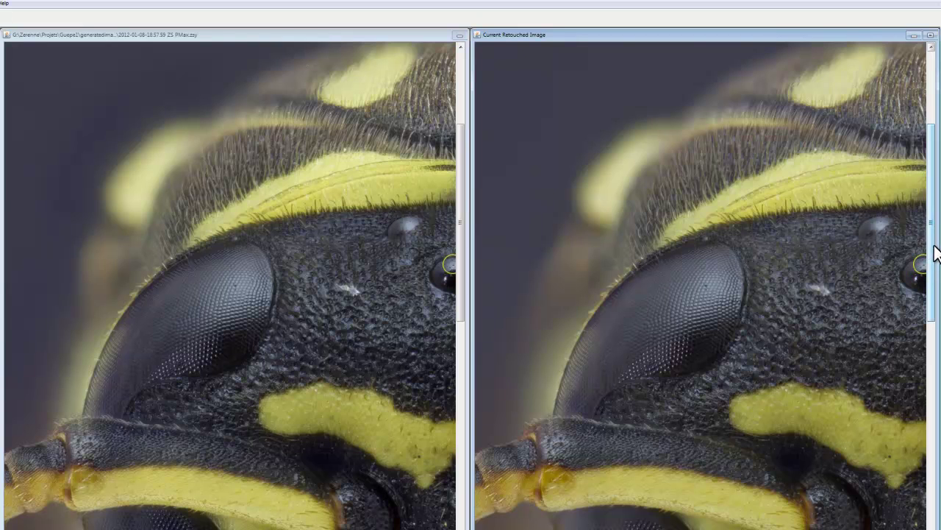
- Retouch the lower edge of the left antenna's yellow segment beside its socket
drag(937, 248, 934, 344)
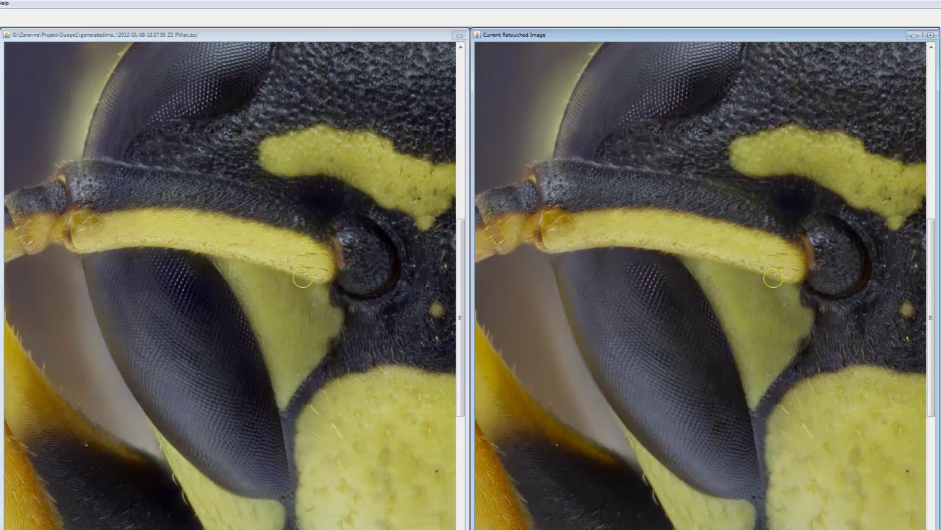
key(Right)
drag(803, 289, 766, 275)
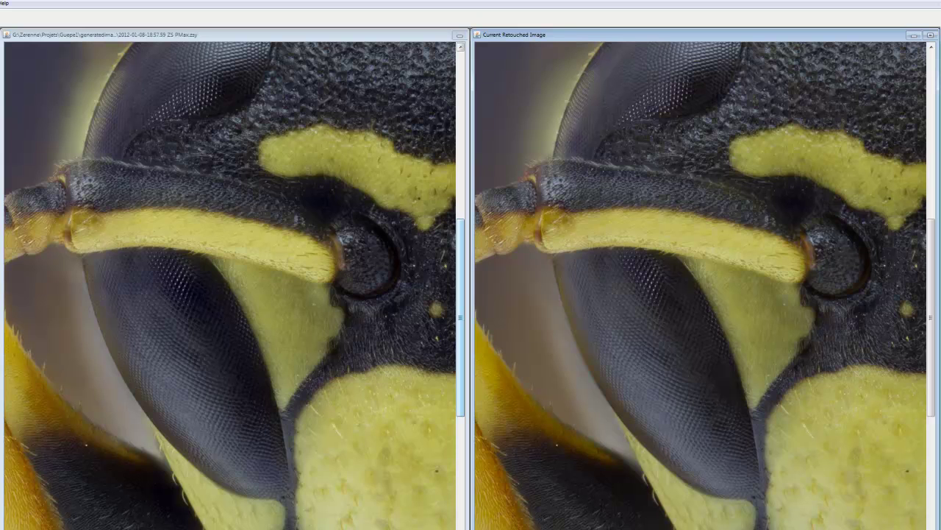
- At a larger scale, paint PMax detail onto the blurred joint and edges of the legs beside the right eye
click(504, 529)
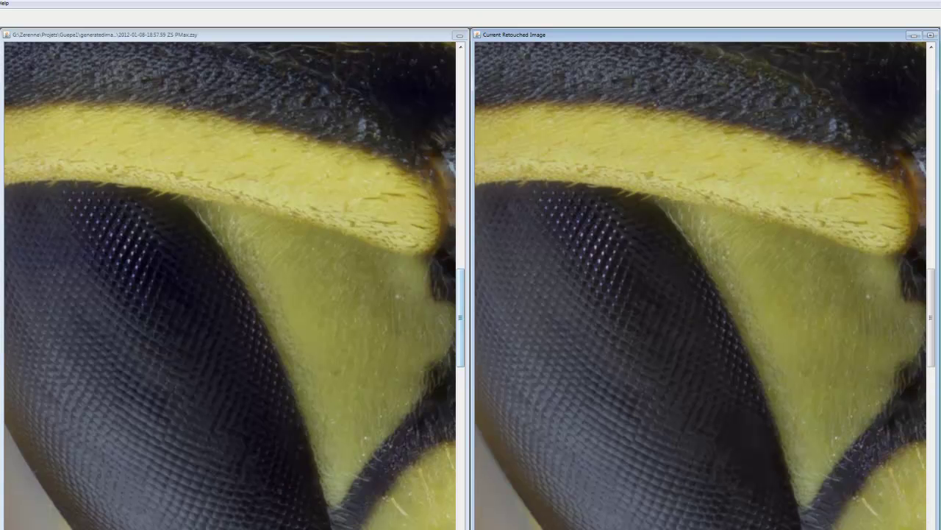
scroll(229, 285, left, 5)
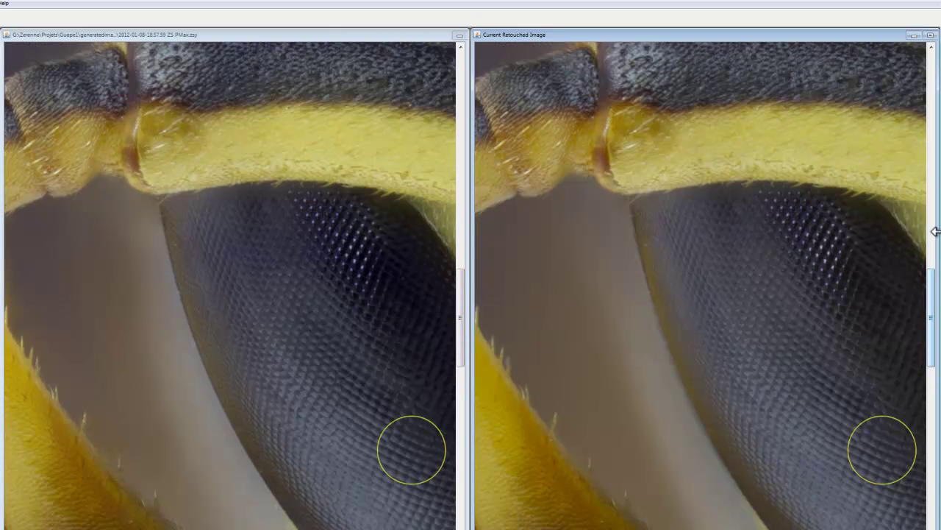
mouse_move(930, 297)
mouse_down()
mouse_move(932, 479)
mouse_move(931, 403)
mouse_up()
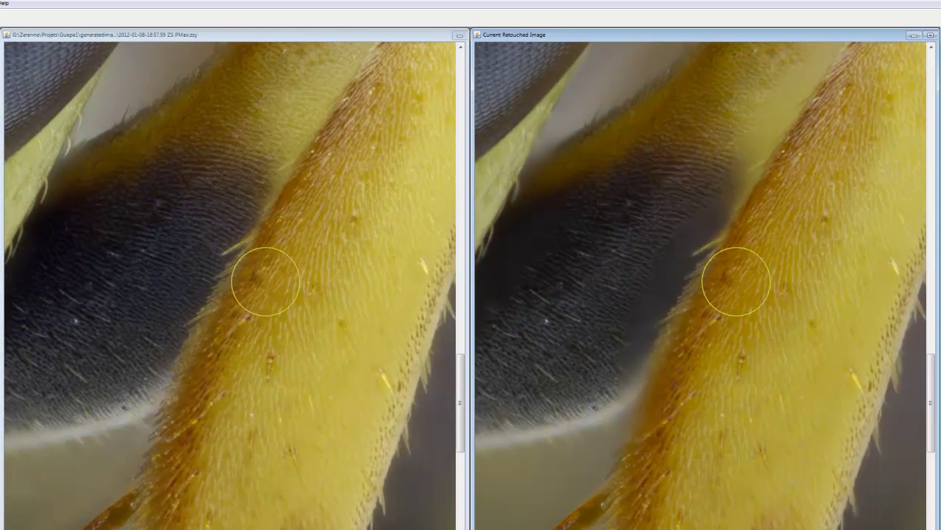
drag(934, 377, 933, 328)
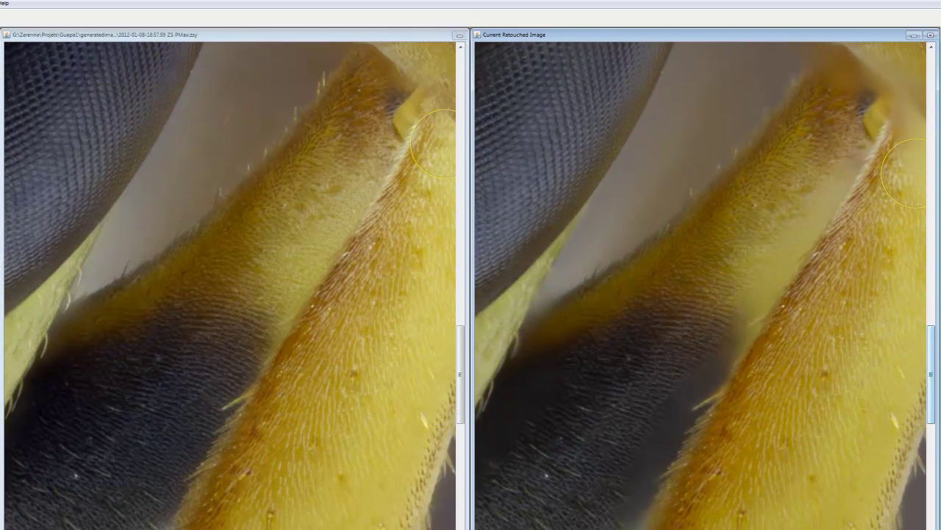
click(866, 126)
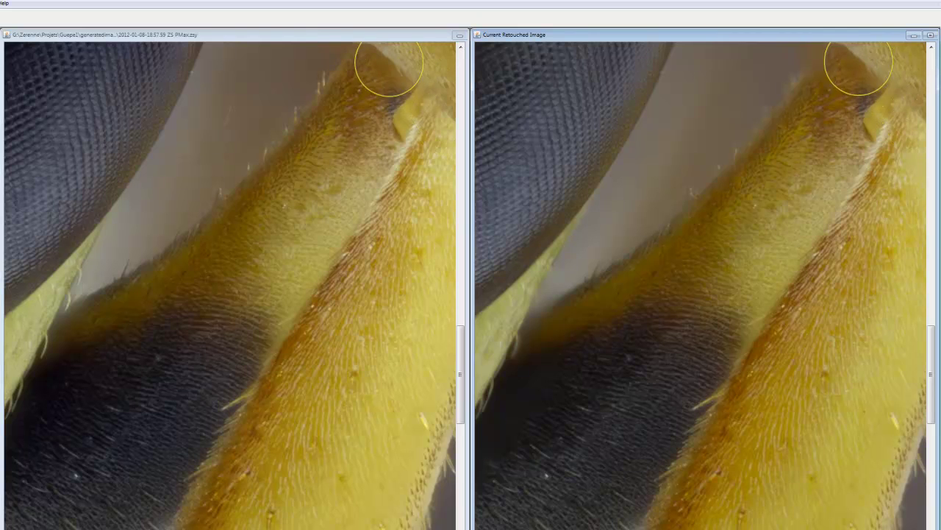
click(834, 69)
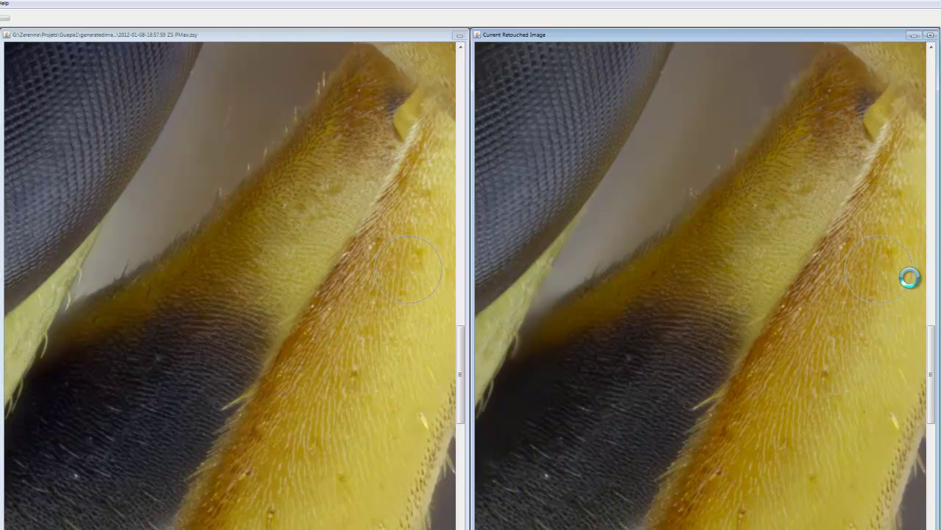
- Retouch the areas around the right antenna: the eye's outer edge, the dark hairy hollow above it and the facets below
drag(934, 360, 936, 268)
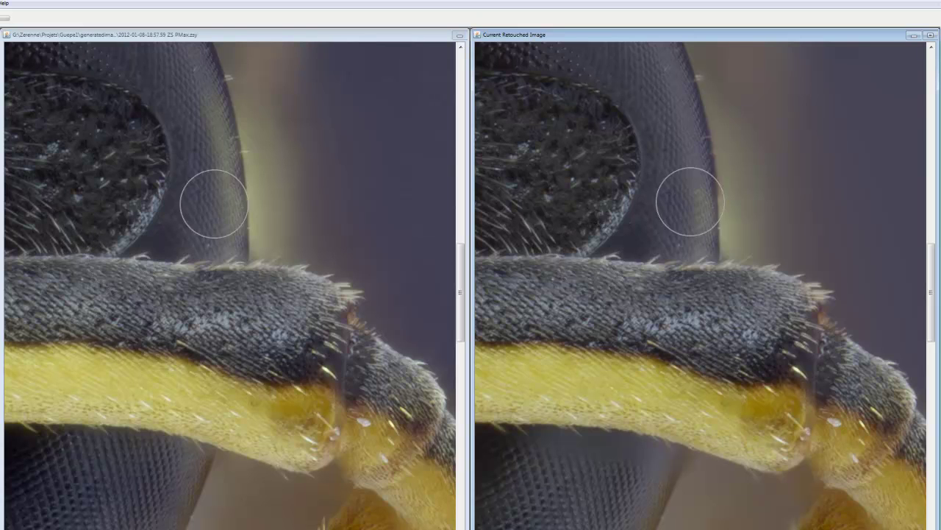
mouse_move(683, 201)
mouse_down()
mouse_move(670, 130)
mouse_move(692, 212)
mouse_move(693, 99)
mouse_move(704, 213)
mouse_up()
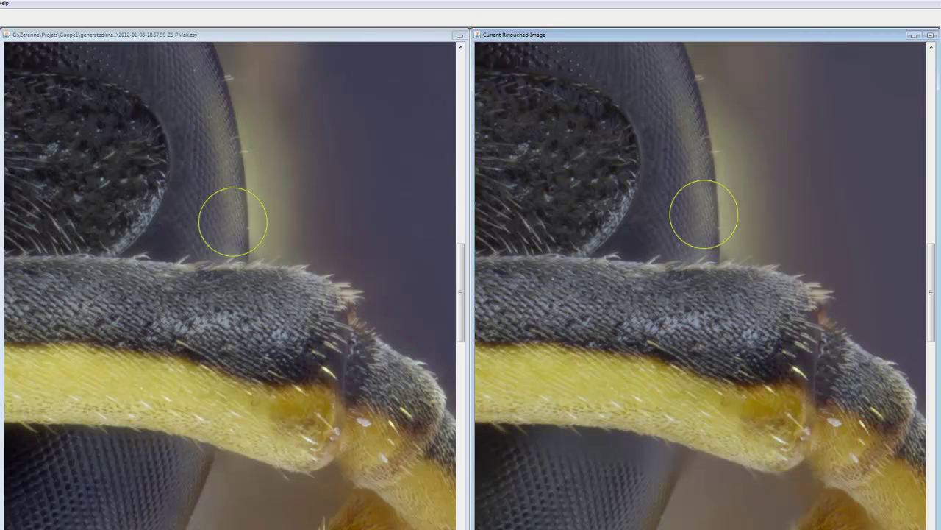
click(691, 425)
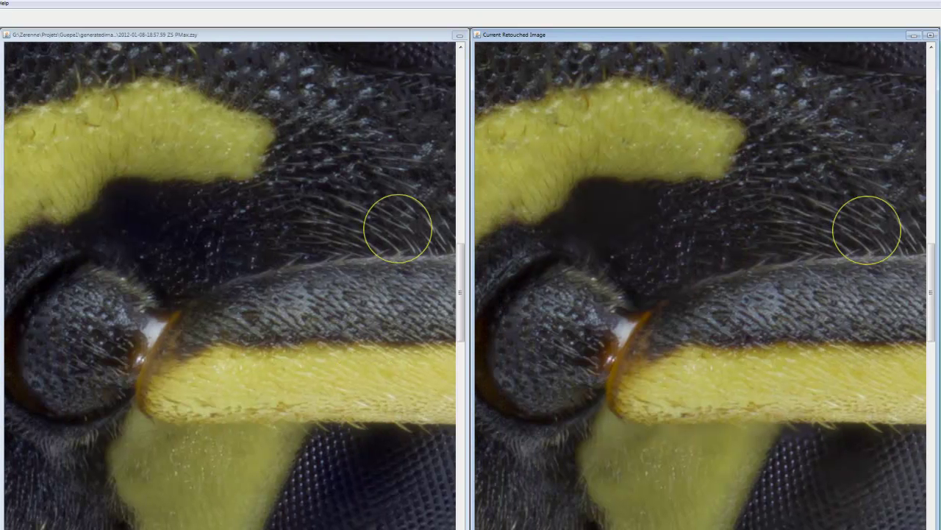
click(843, 225)
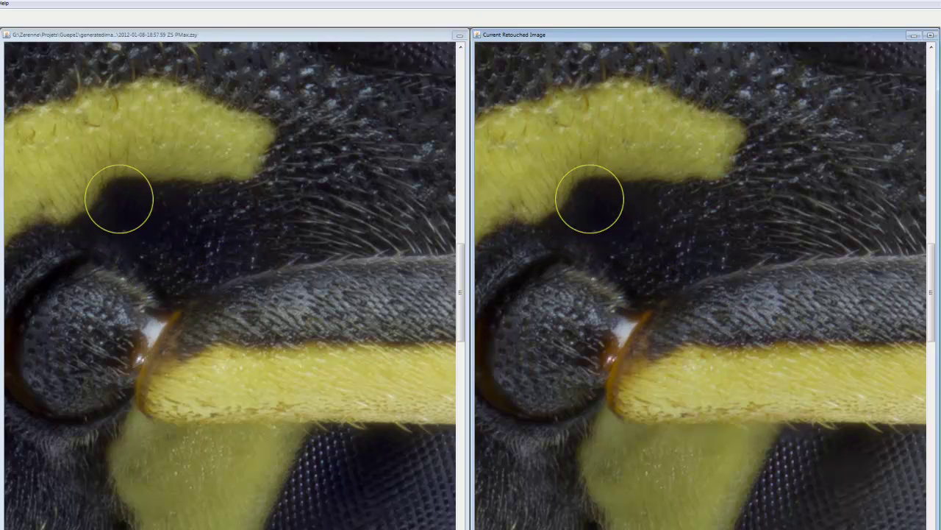
mouse_move(626, 400)
mouse_down()
mouse_move(624, 410)
mouse_move(659, 427)
mouse_move(861, 441)
mouse_move(839, 476)
mouse_up()
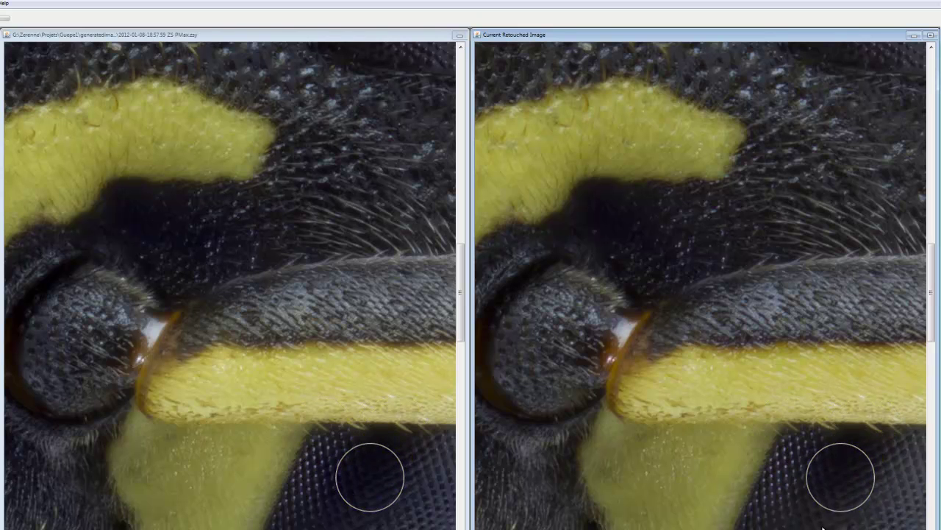
- Paint PMax detail onto the blurred hair fringe along the right eye's upper edge
drag(932, 306, 931, 253)
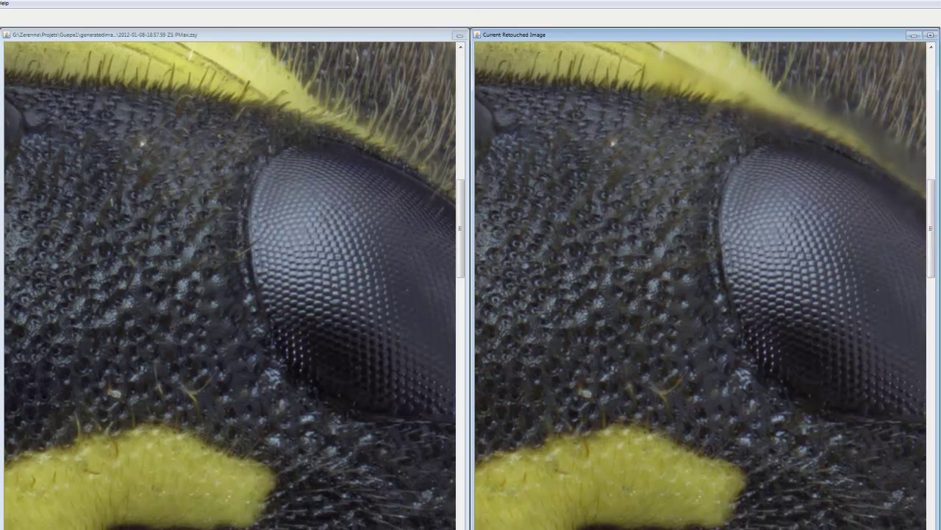
drag(677, 529, 709, 528)
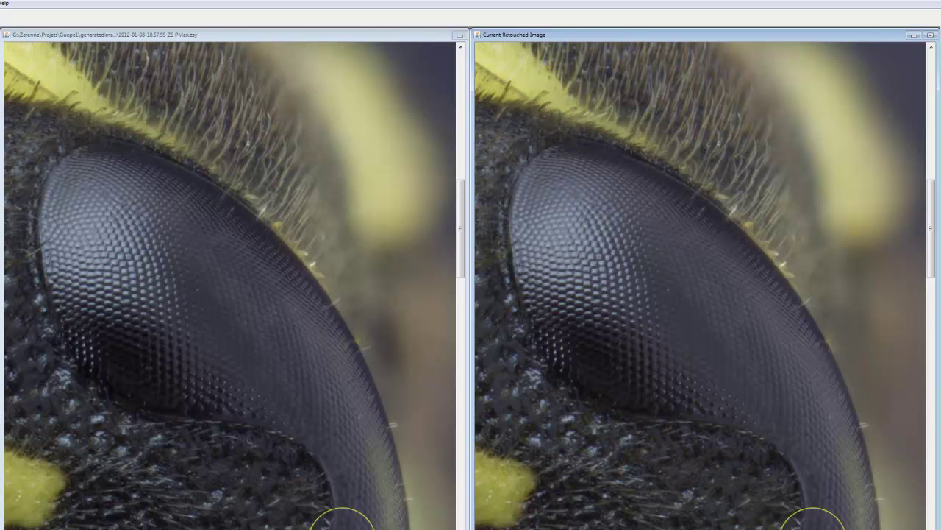
- Paint PMax detail along the right eye's inner edge at its notch, and commit the retouching
drag(799, 506, 749, 490)
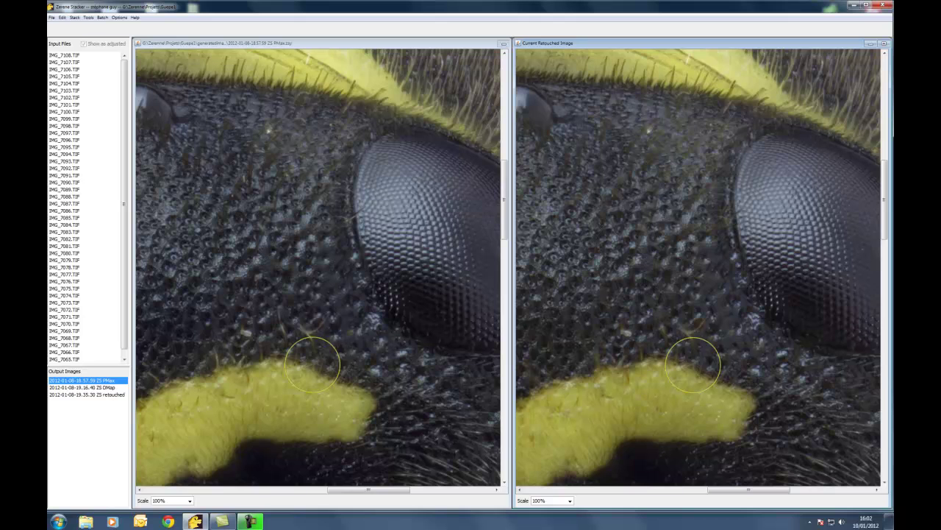
click(569, 502)
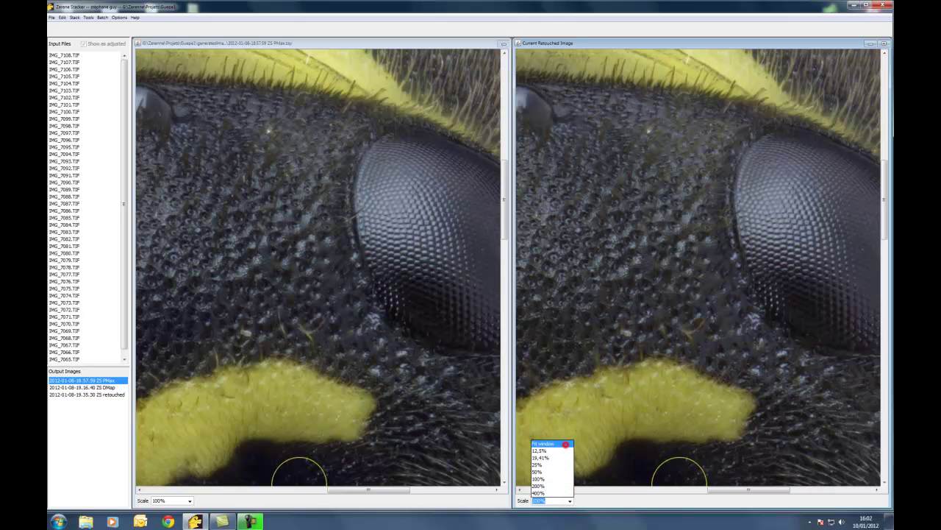
click(566, 444)
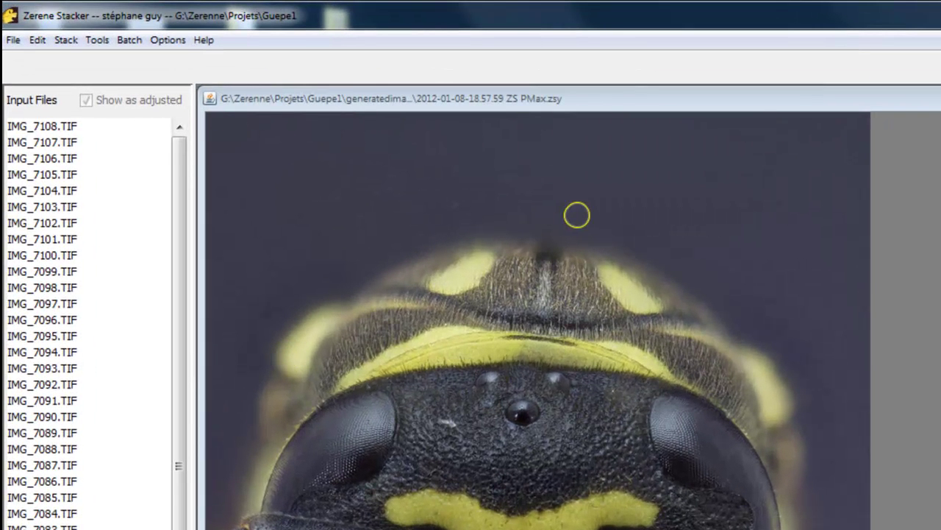
click(39, 41)
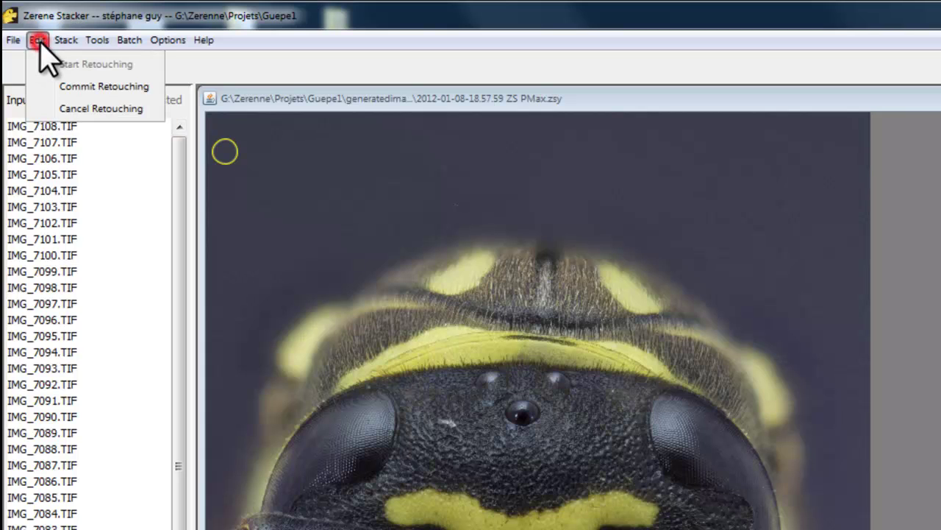
click(81, 87)
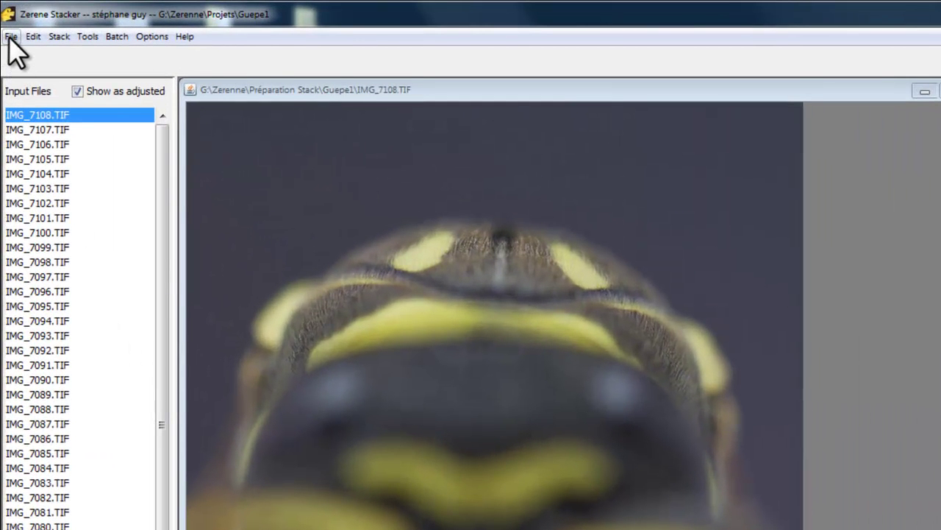
- Examine the file saving parameters offered for exporting the retouched output image as TIFF, and leave without saving
click(10, 36)
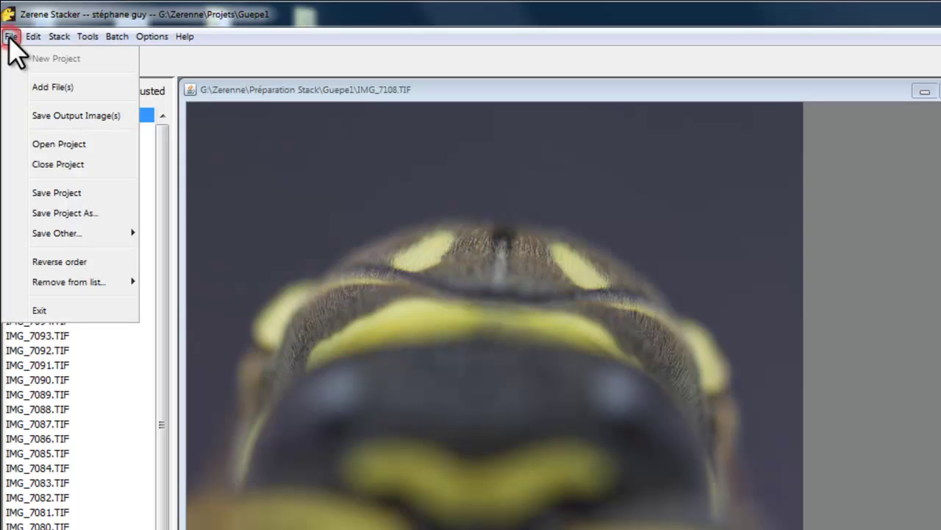
click(51, 114)
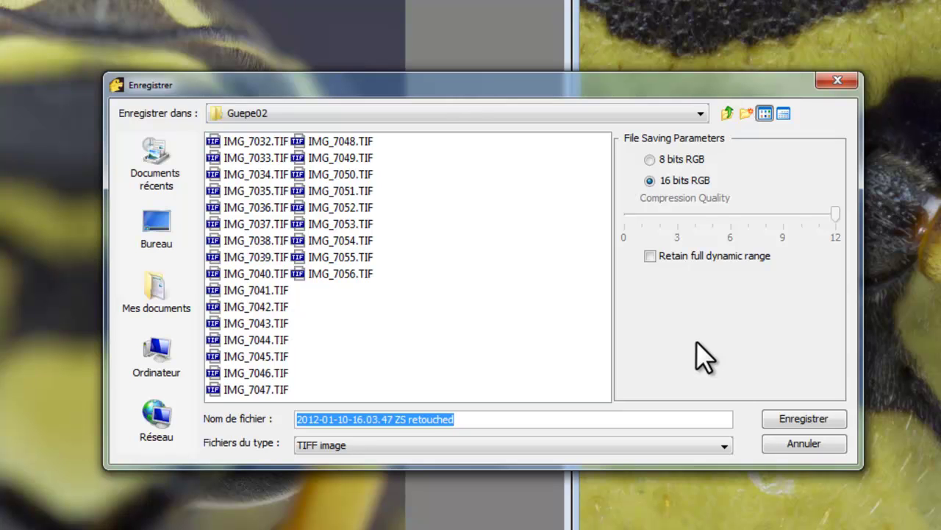
mouse_move(706, 245)
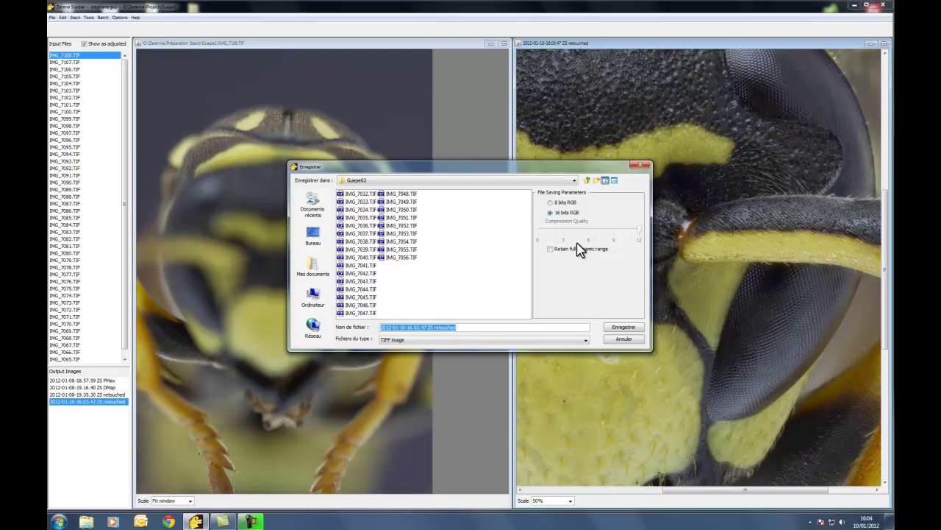
click(629, 339)
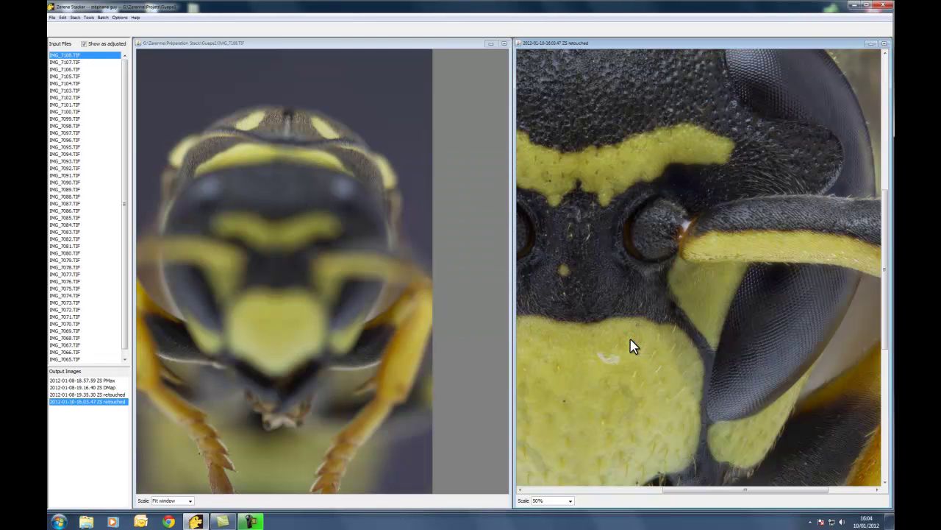